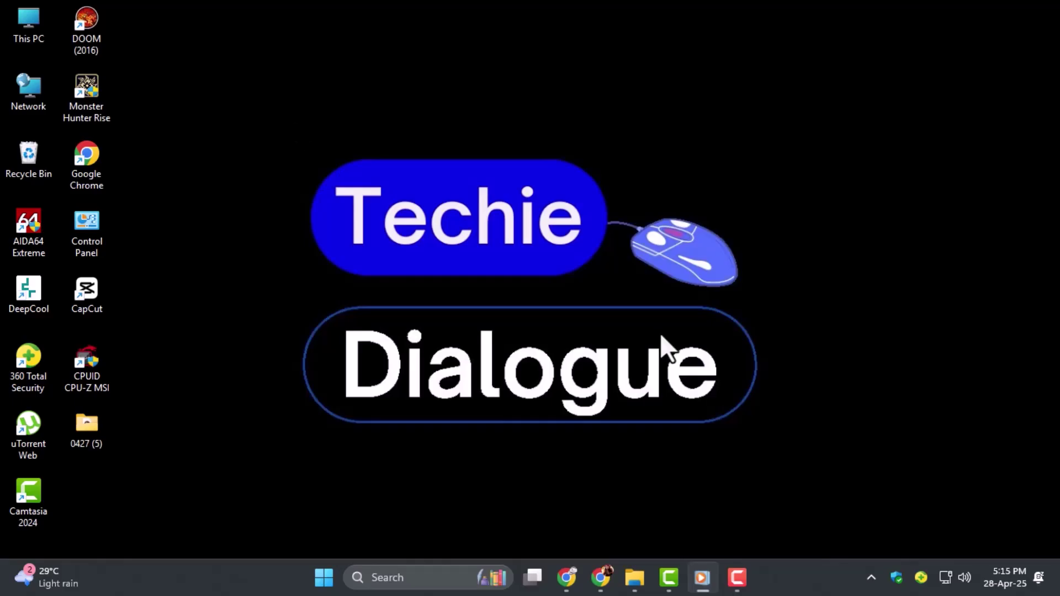
# - Open sample.pdf from Downloads in Word, accept the PDF conversion, and enable editing
pyautogui.click(634, 578)
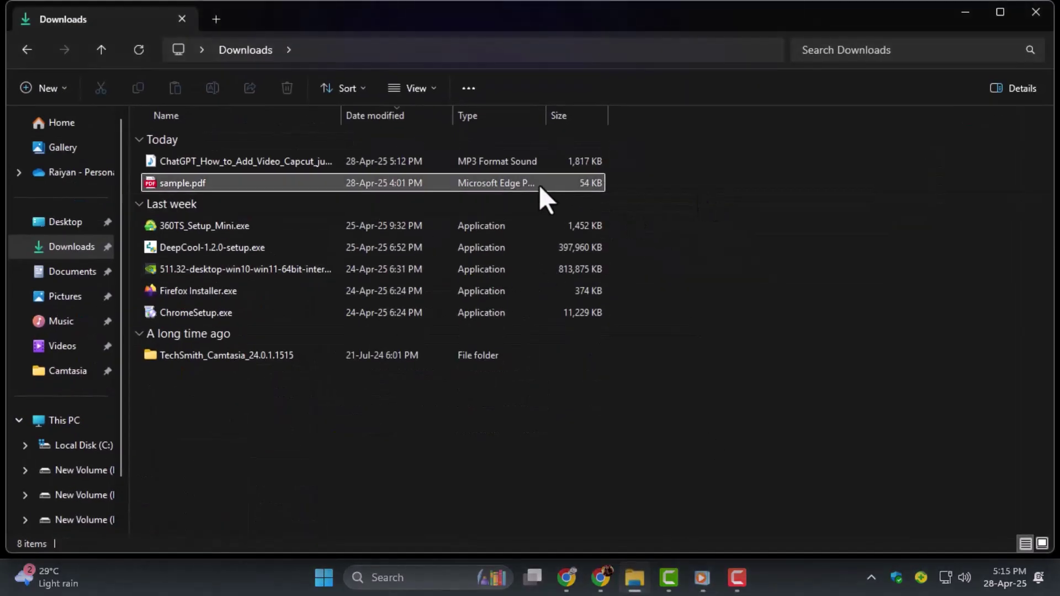
pyautogui.rightClick(540, 185)
pyautogui.moveTo(597, 270)
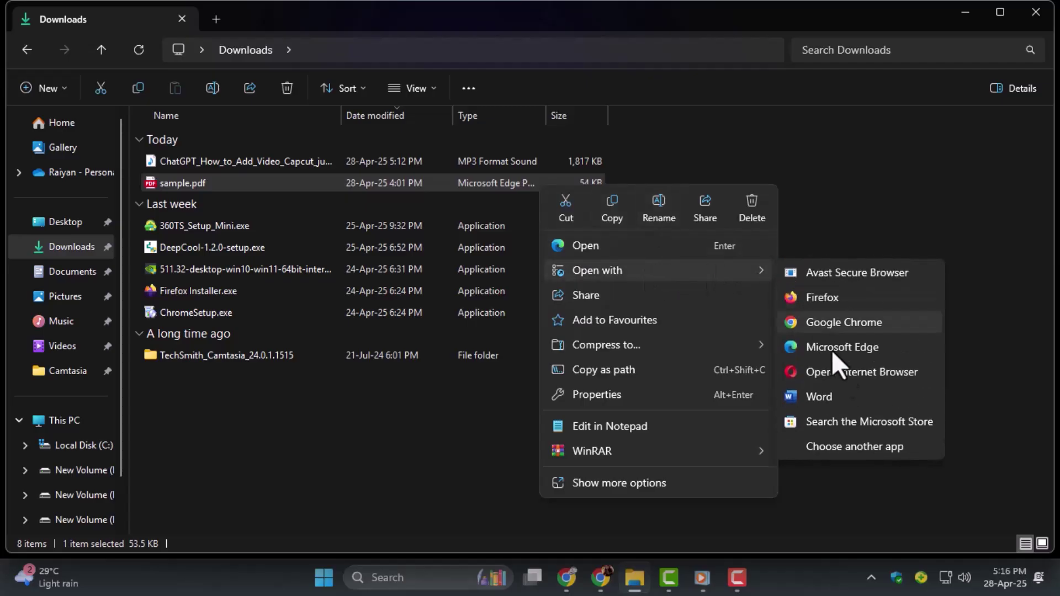
pyautogui.click(841, 398)
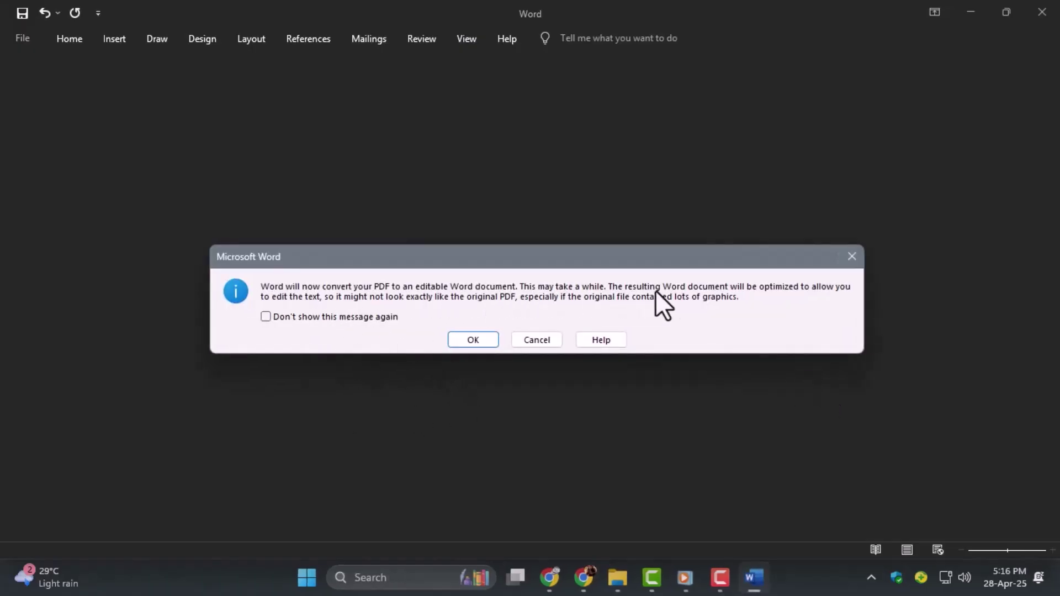
pyautogui.click(476, 339)
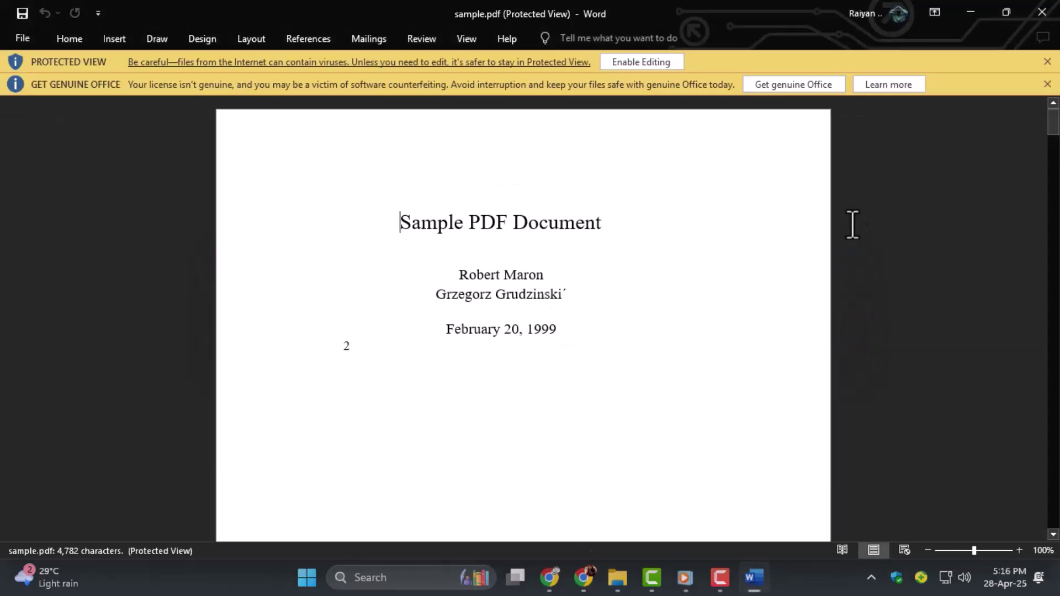
pyautogui.click(641, 62)
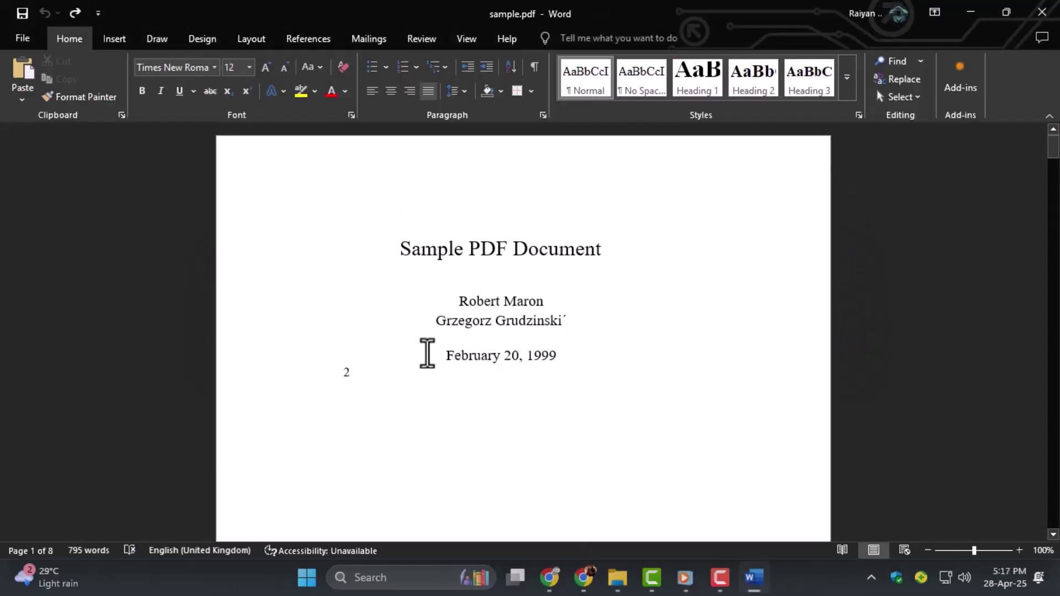
# - Select the full title-page date line 'February 20, 1999'
pyautogui.moveTo(444, 361); pyautogui.dragTo(580, 358)
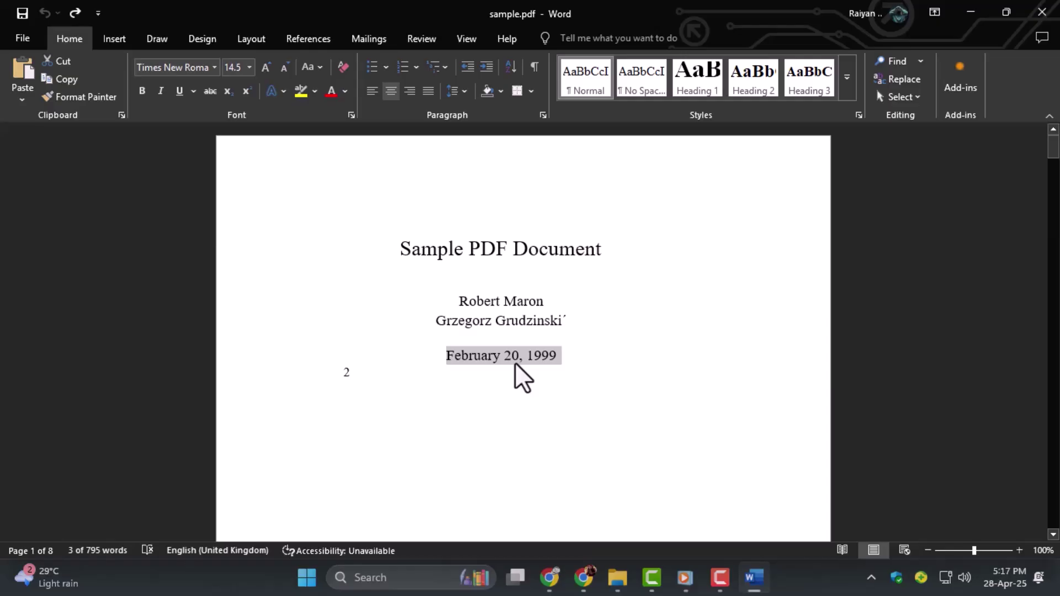
pyautogui.click(444, 356)
pyautogui.moveTo(445, 356); pyautogui.dragTo(580, 365)
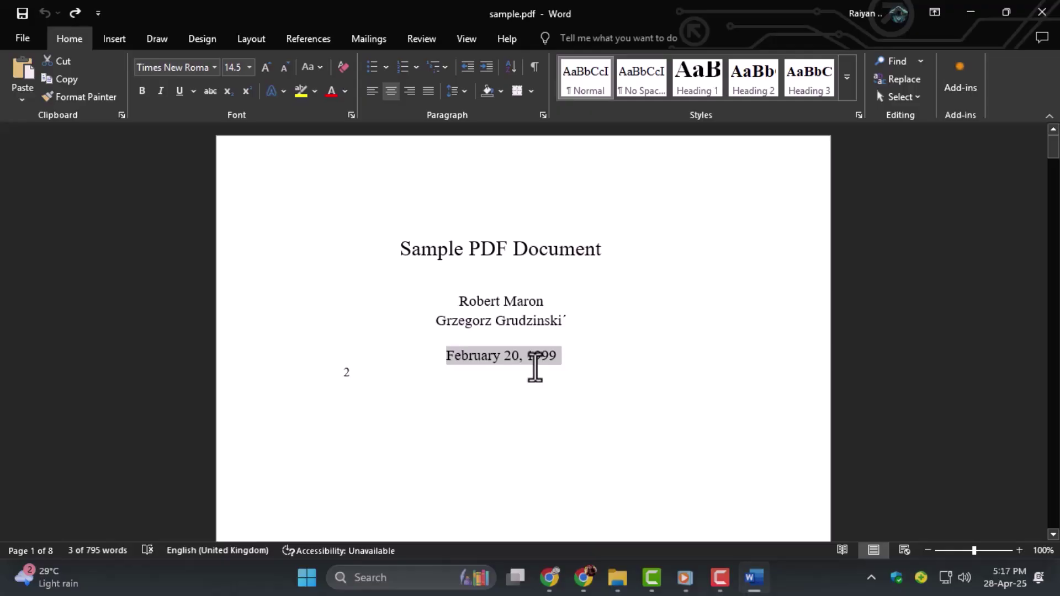
# - Replace the old date with 'MAY 2012.' and center that line
pyautogui.press('Delete')
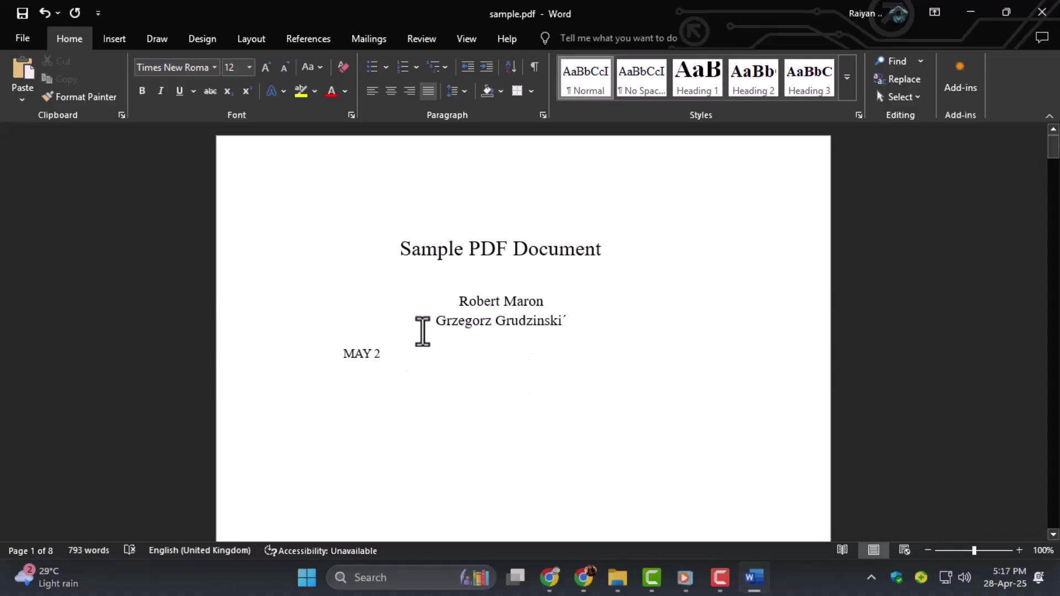
pyautogui.write('012.')
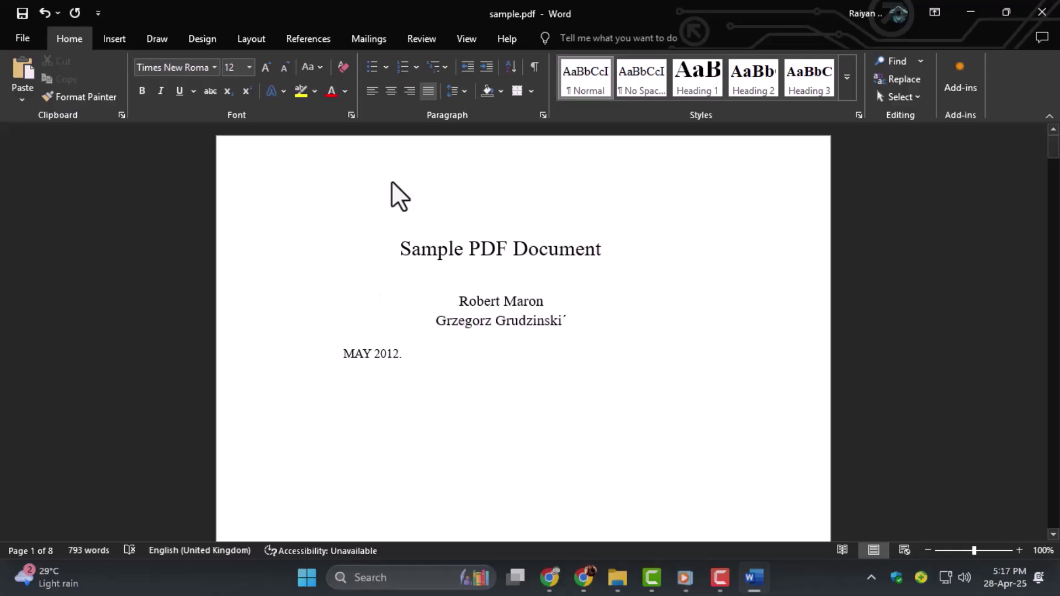
pyautogui.click(391, 92)
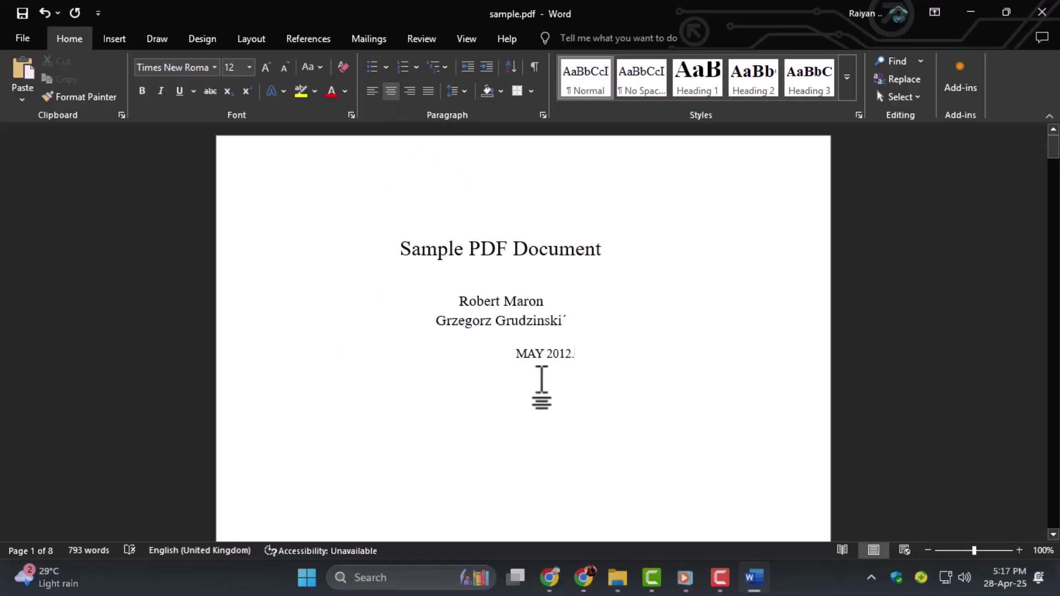
pyautogui.moveTo(522, 356); pyautogui.dragTo(572, 356)
pyautogui.click(784, 390)
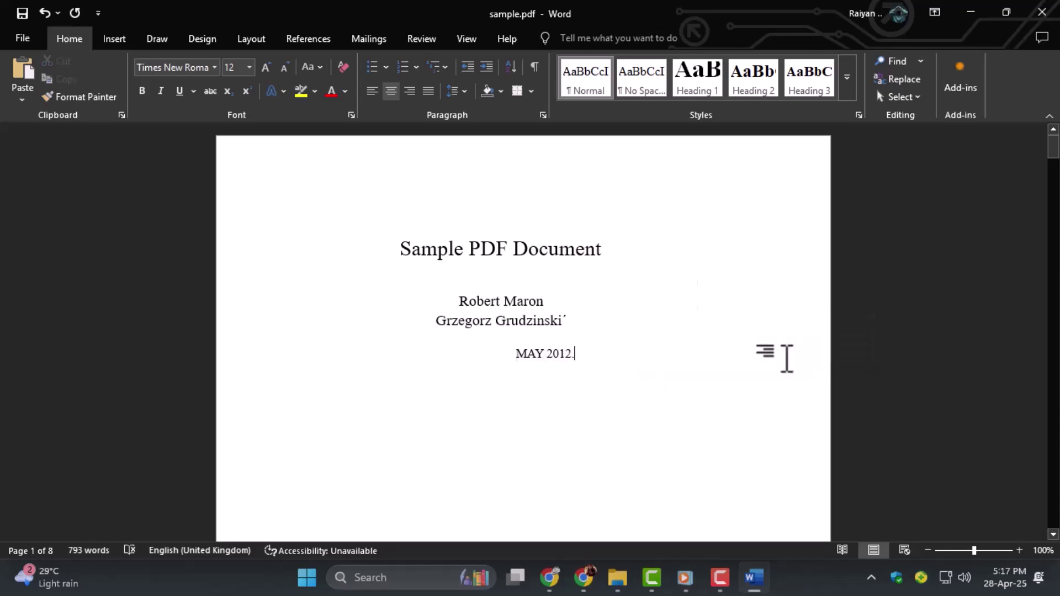
# - Save the document as sample.pdf on the Desktop in PDF format
pyautogui.click(23, 39)
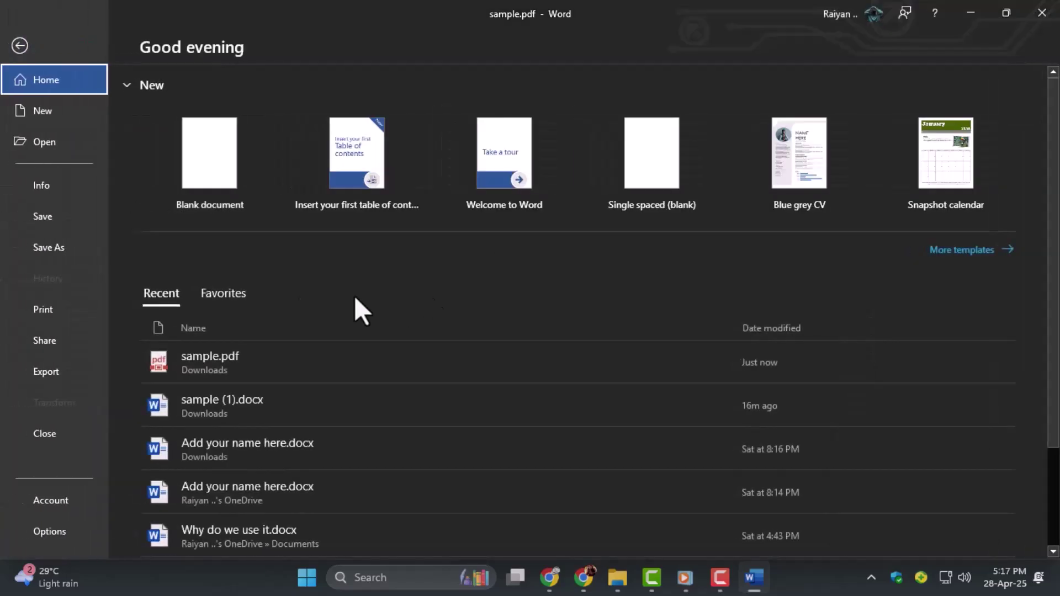
pyautogui.click(49, 248)
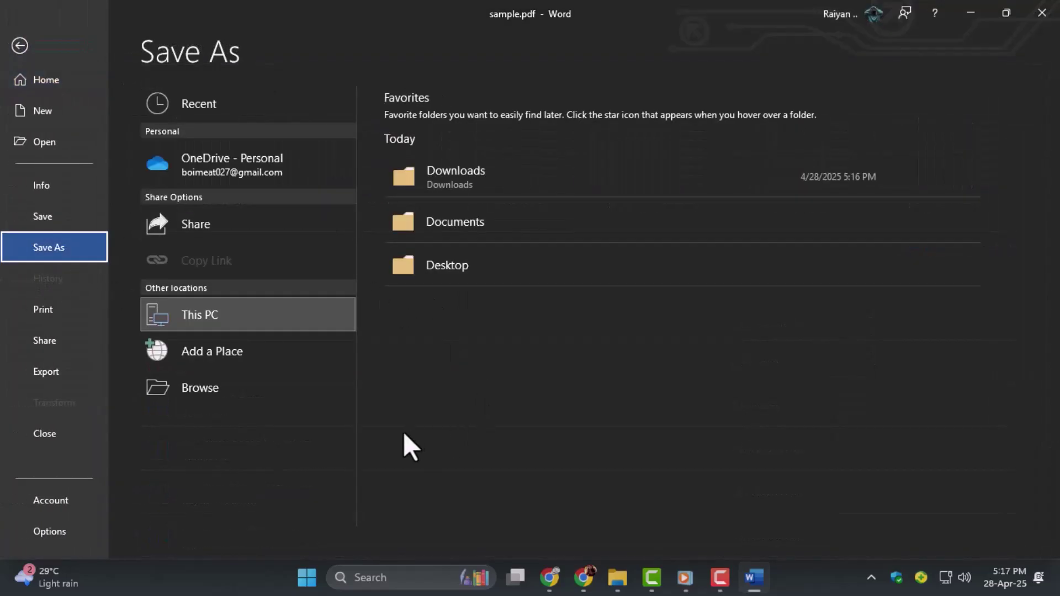
pyautogui.click(285, 393)
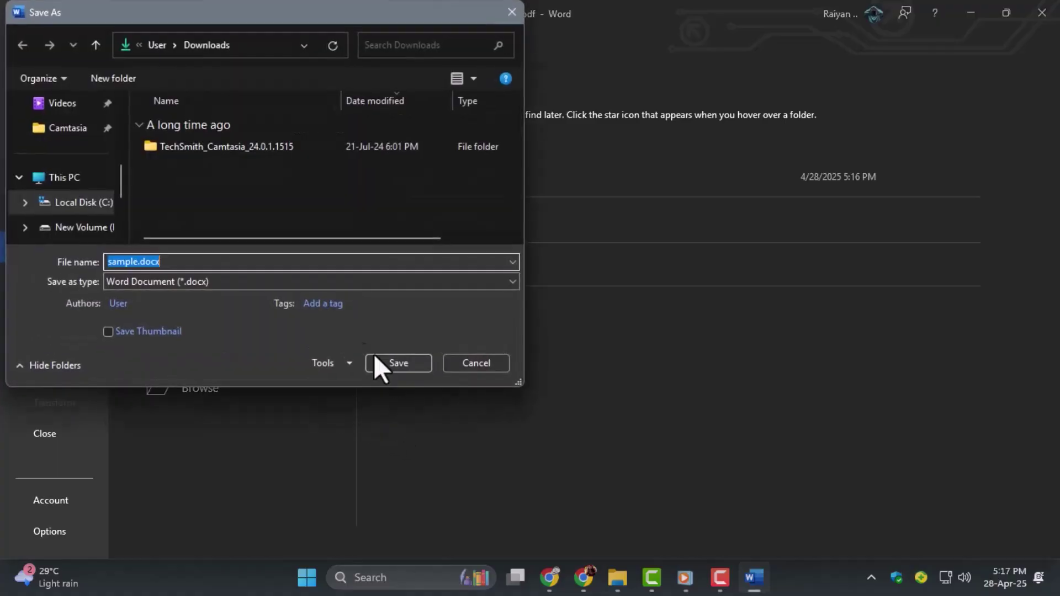
pyautogui.click(238, 281)
pyautogui.click(196, 358)
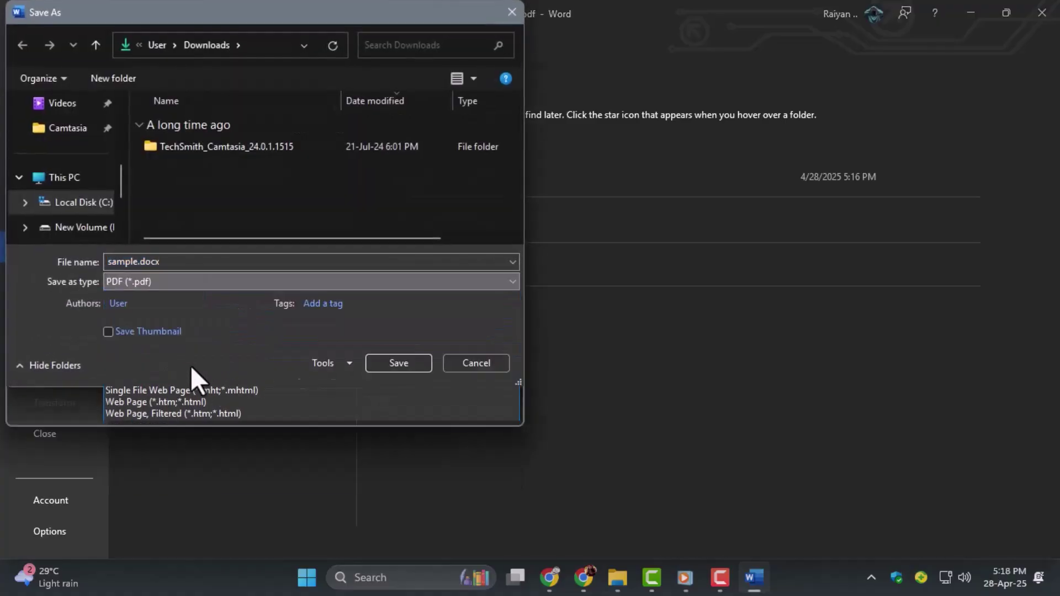
pyautogui.click(66, 176)
pyautogui.scroll(3, 128, 155)
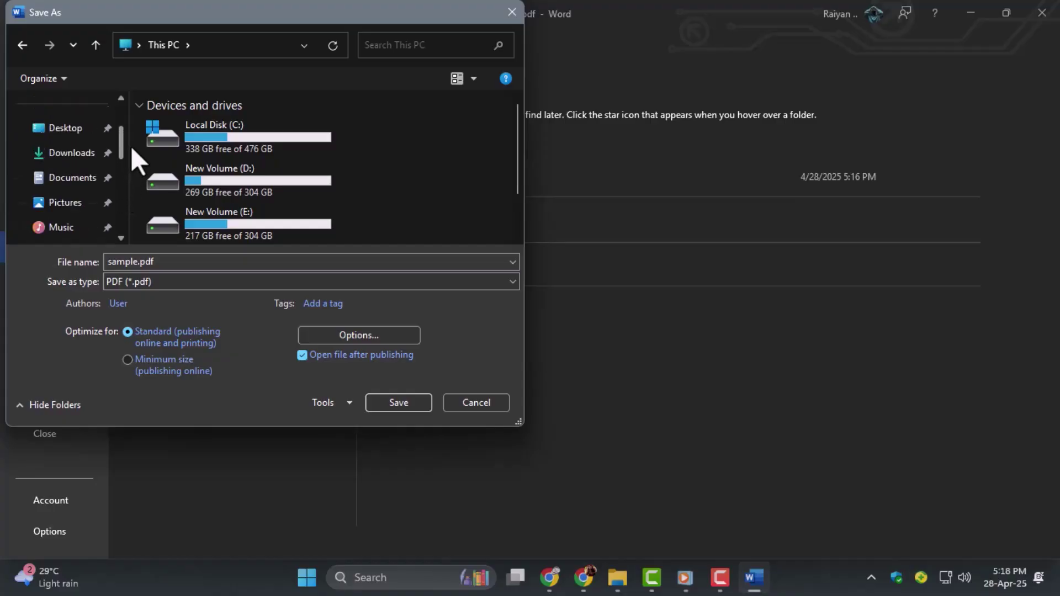
pyautogui.scroll(2, 129, 149)
pyautogui.click(91, 153)
pyautogui.click(398, 402)
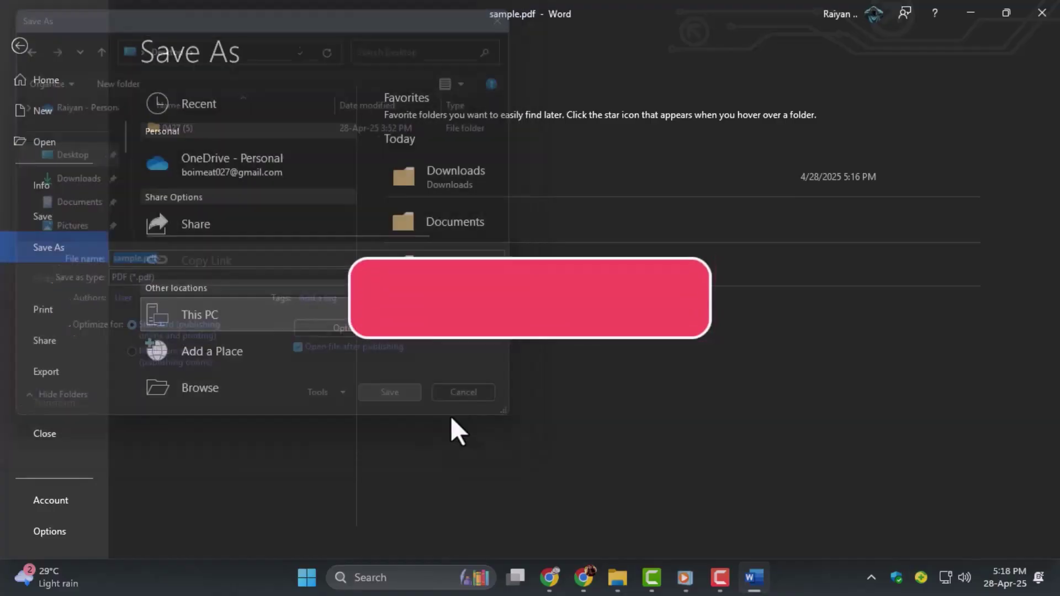